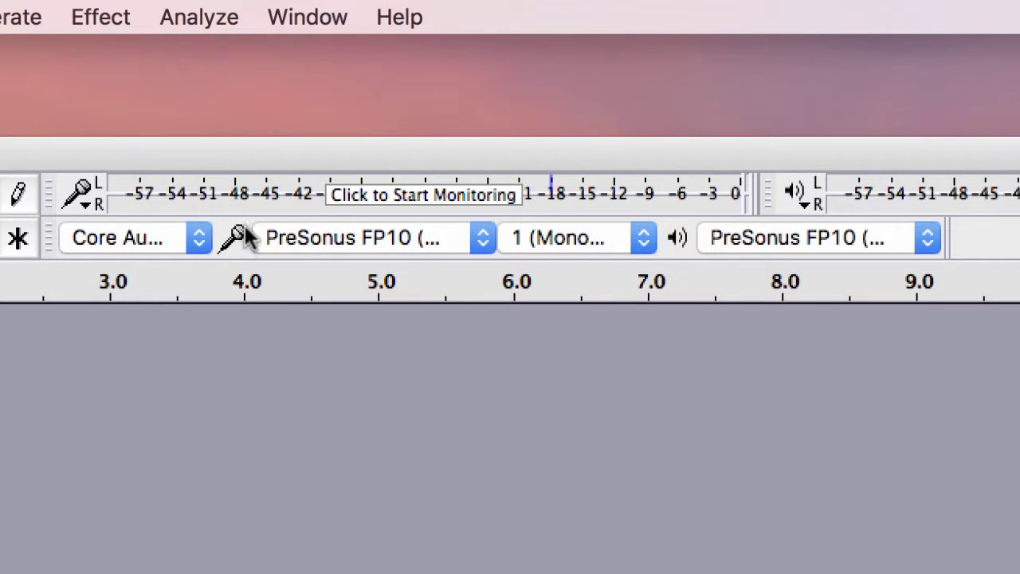
# Select PreSonus FP10 (0789) as the recording device and use 1 (Mono) Recording Channel.
pyautogui.click(484, 239)
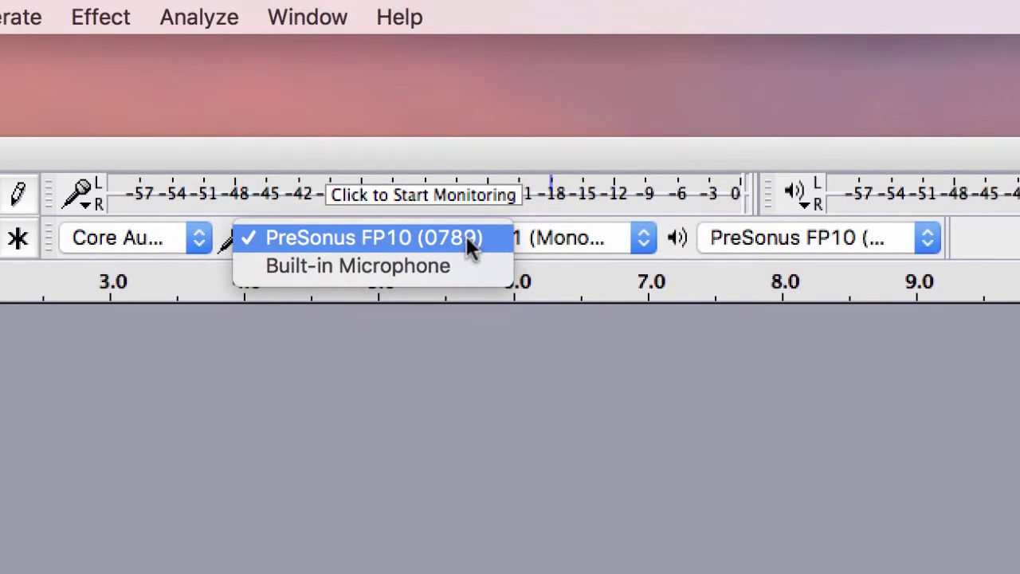
pyautogui.click(323, 241)
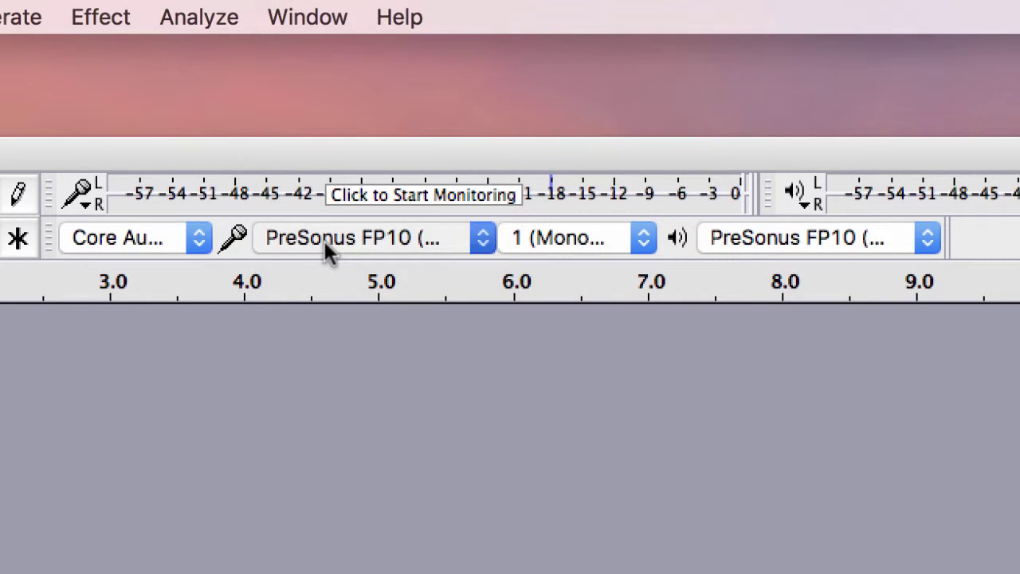
pyautogui.click(643, 239)
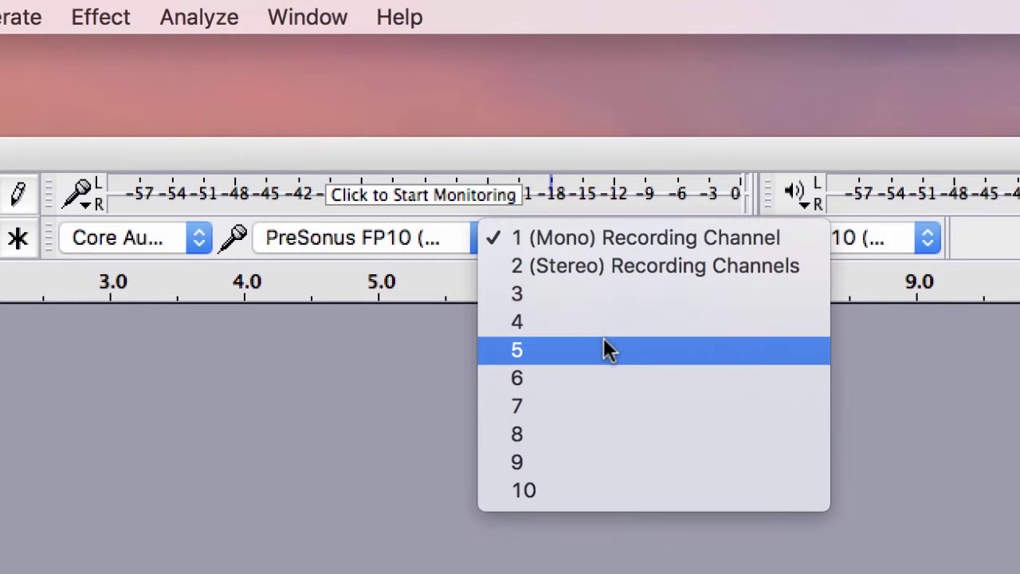
pyautogui.click(629, 236)
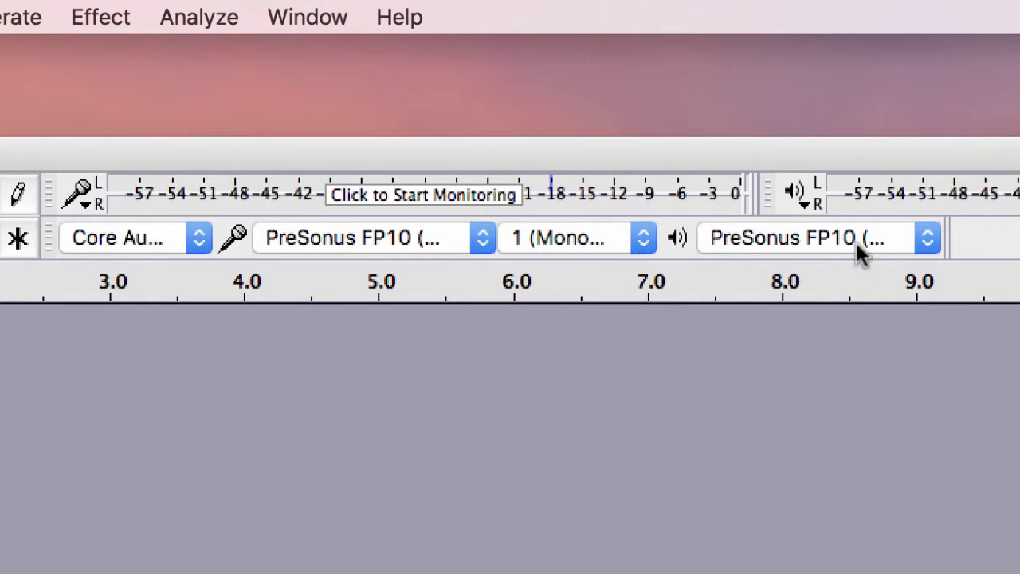
# Check the available playback devices, leaving PreSonus FP10 (0789) as the chosen output.
pyautogui.click(926, 240)
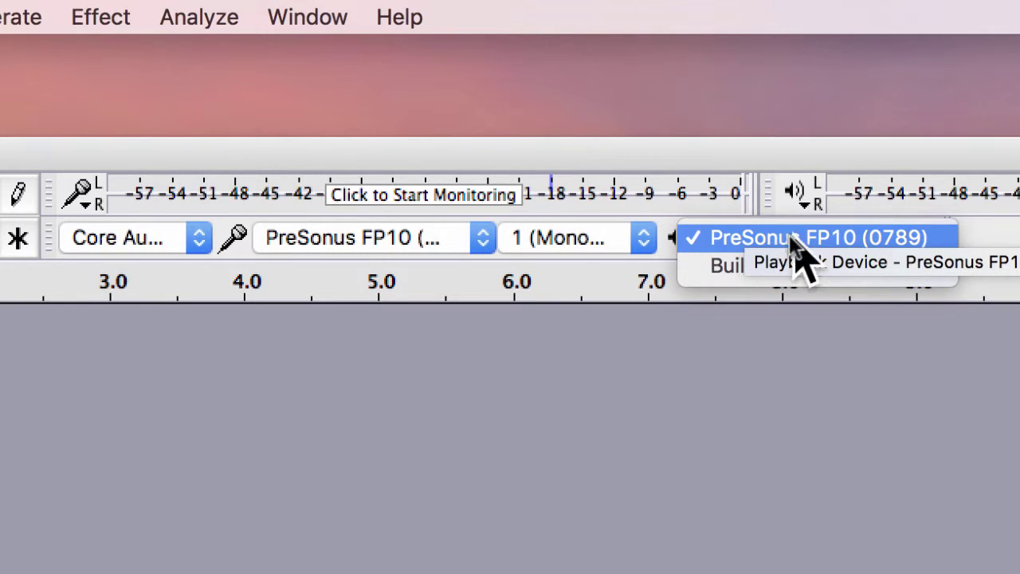
pyautogui.click(825, 169)
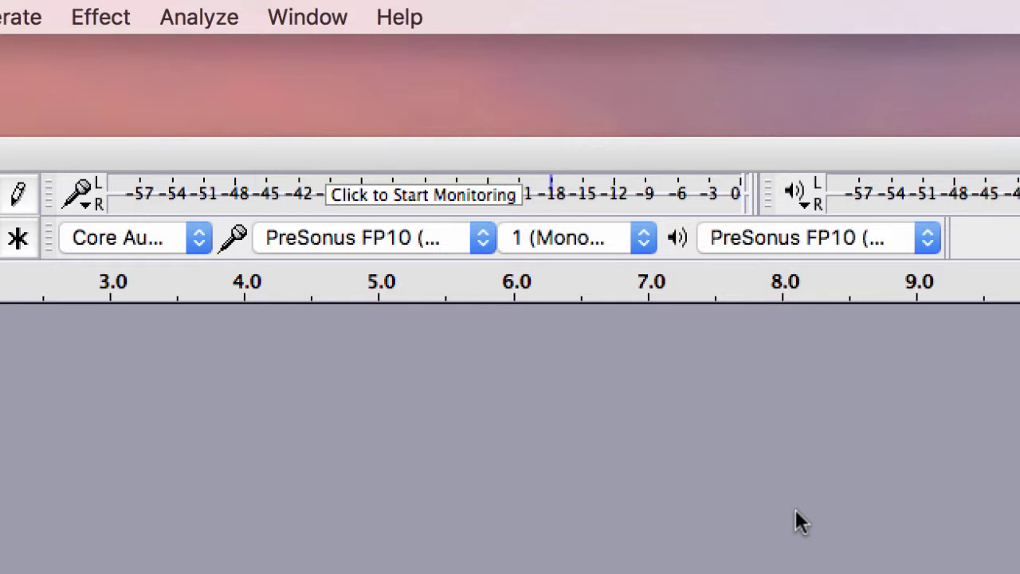
pyautogui.click(926, 239)
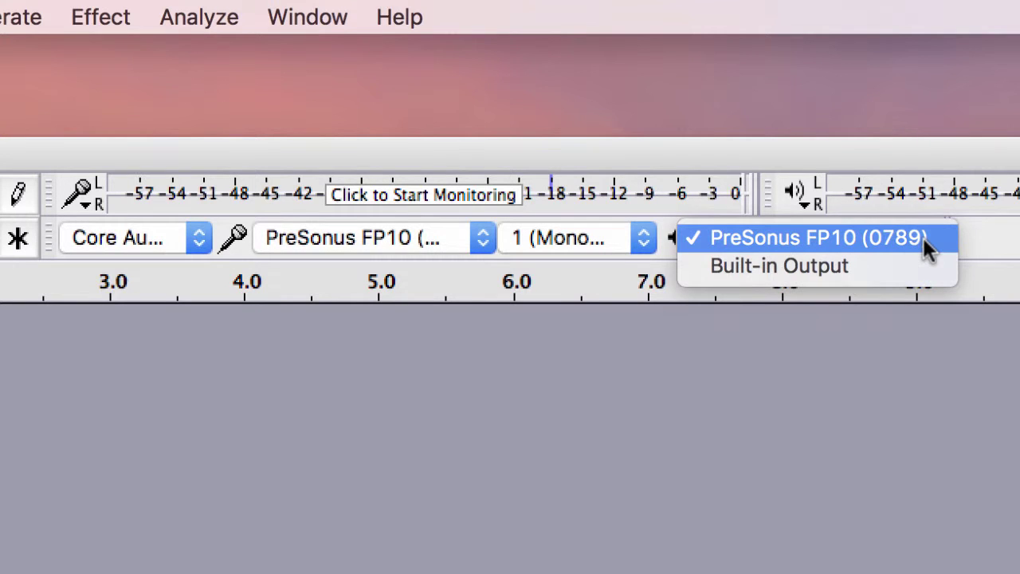
pyautogui.click(920, 159)
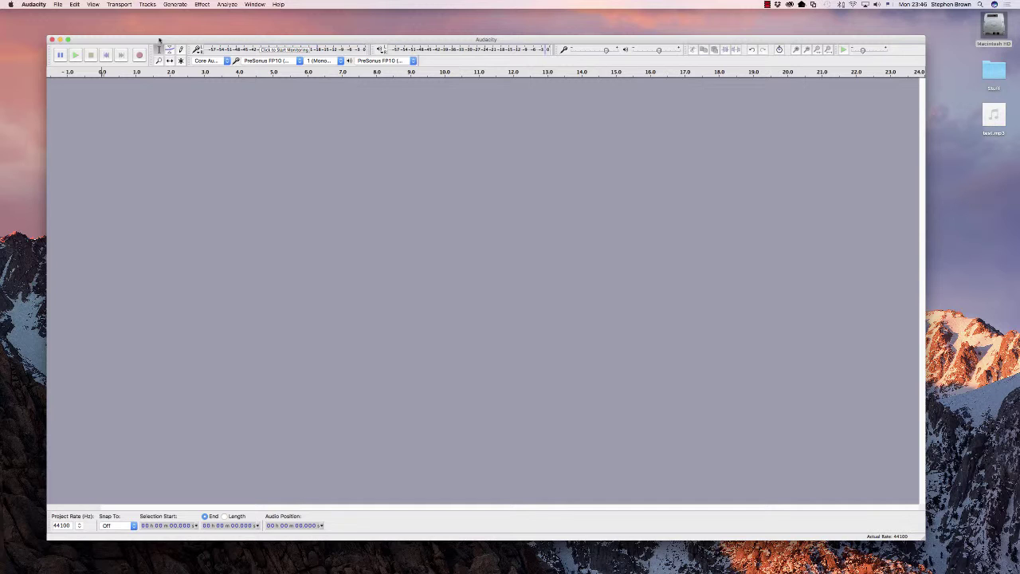
# Generate a click track at 96 beats per minute with 4 beats per measure and 16 measures, and play it back.
pyautogui.moveTo(169, 40); pyautogui.dragTo(161, 41)
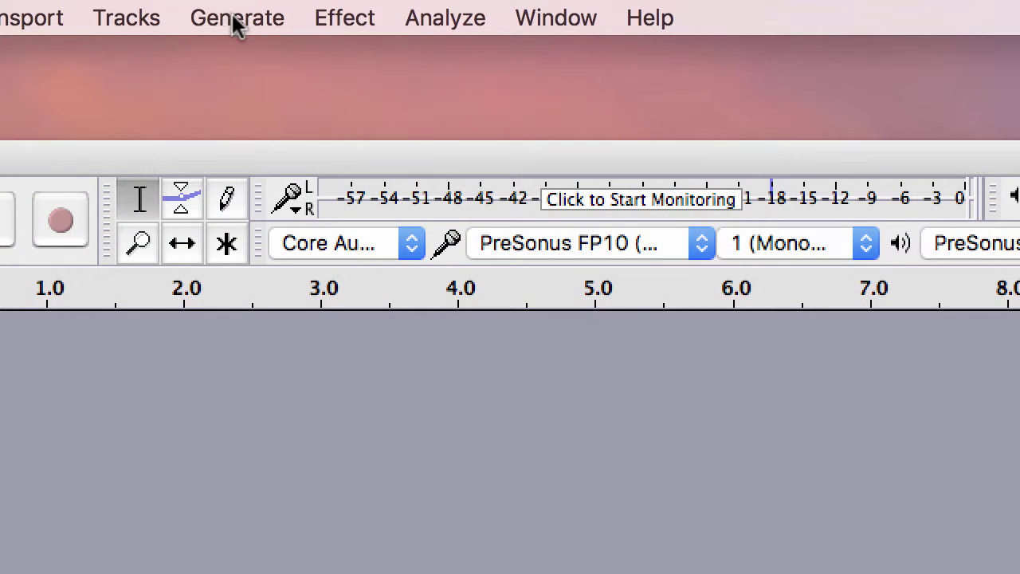
pyautogui.click(235, 19)
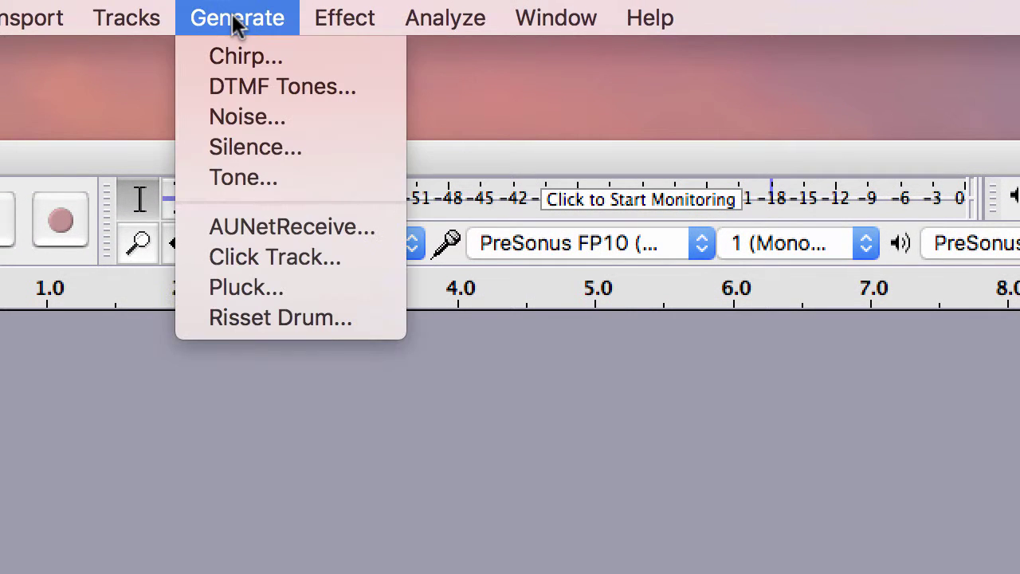
pyautogui.click(233, 262)
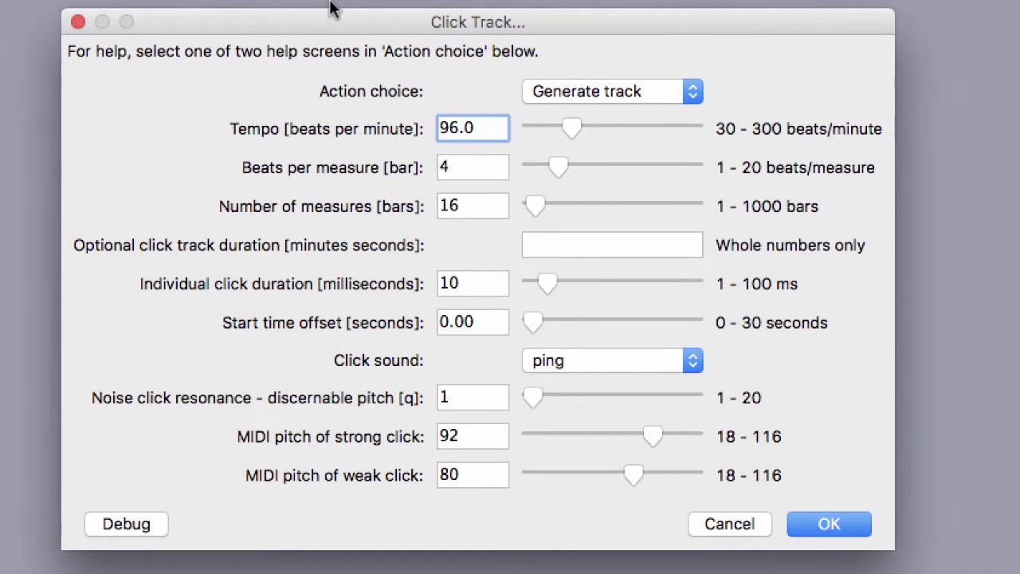
pyautogui.moveTo(555, 191); pyautogui.dragTo(455, 183)
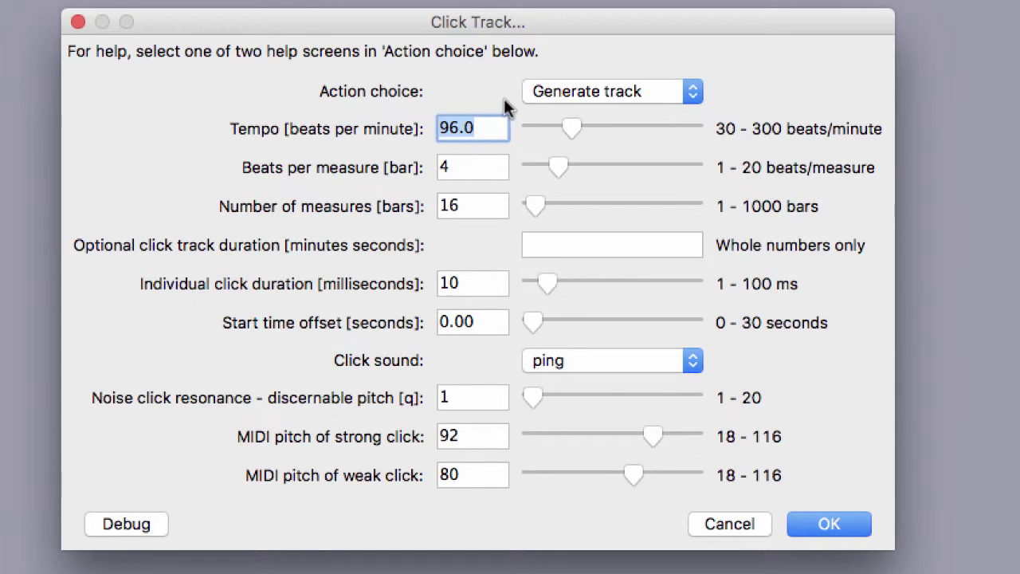
pyautogui.press('Tab')
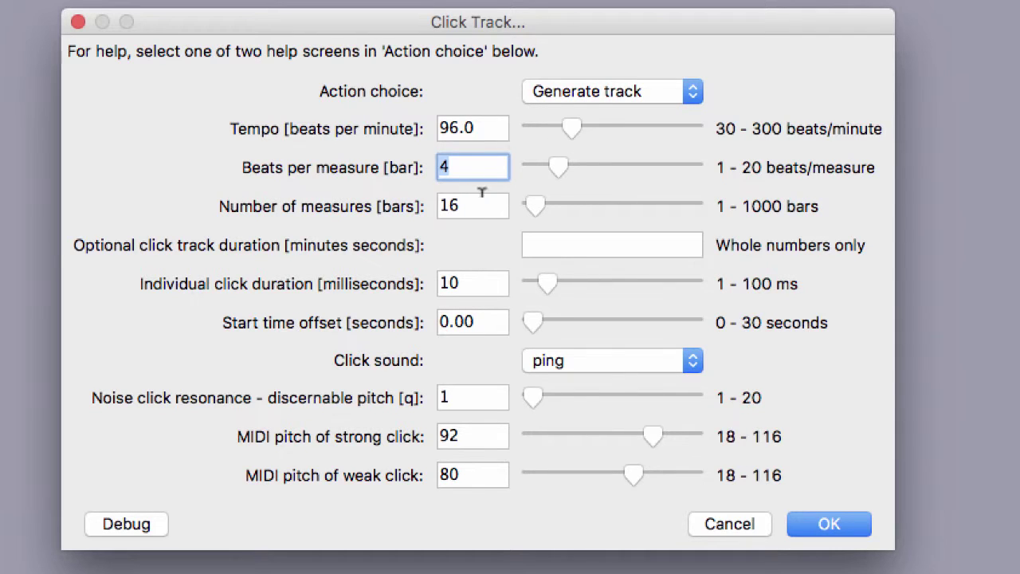
pyautogui.press('Tab')
pyautogui.click(478, 130)
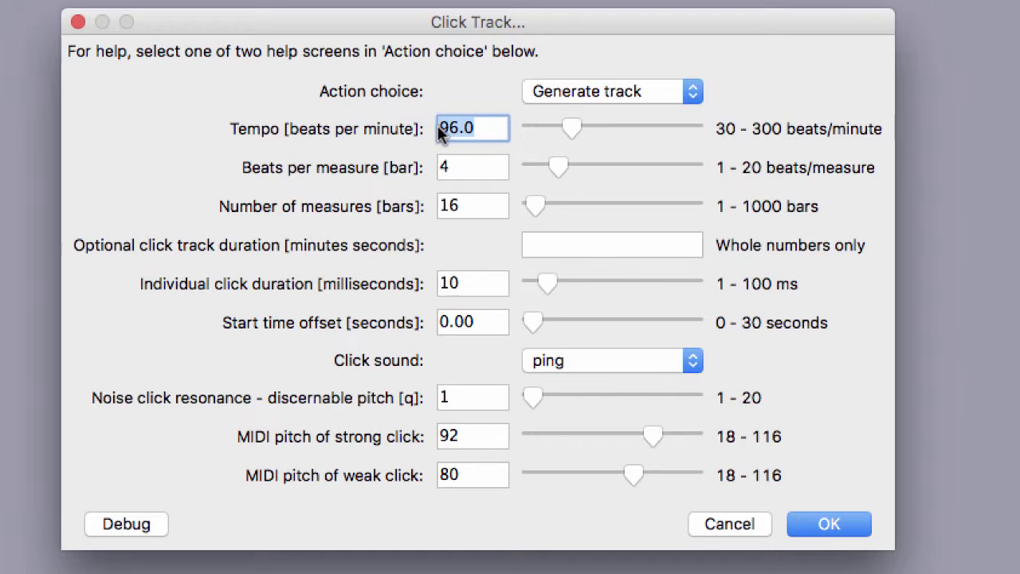
pyautogui.click(466, 167)
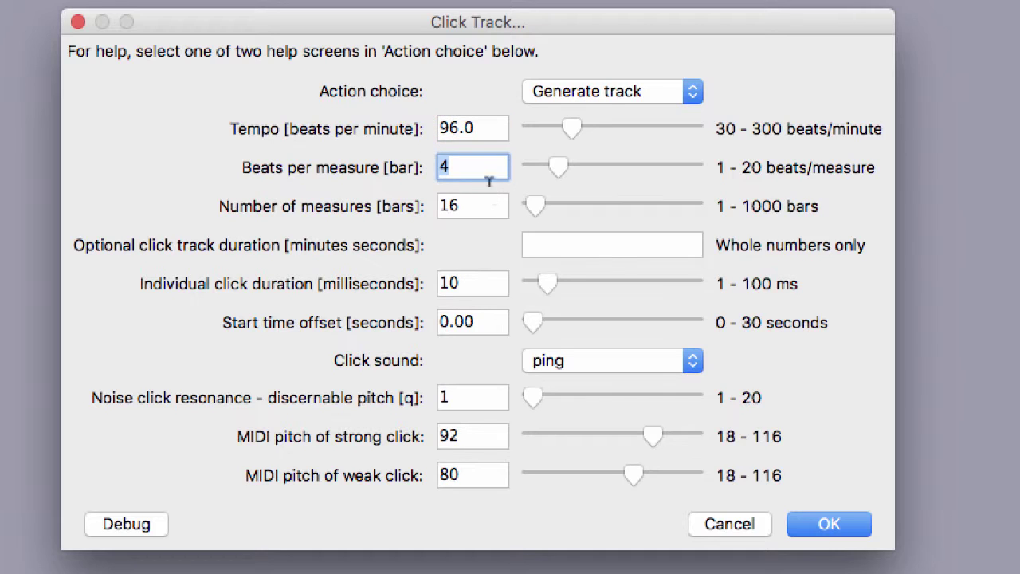
pyautogui.click(480, 208)
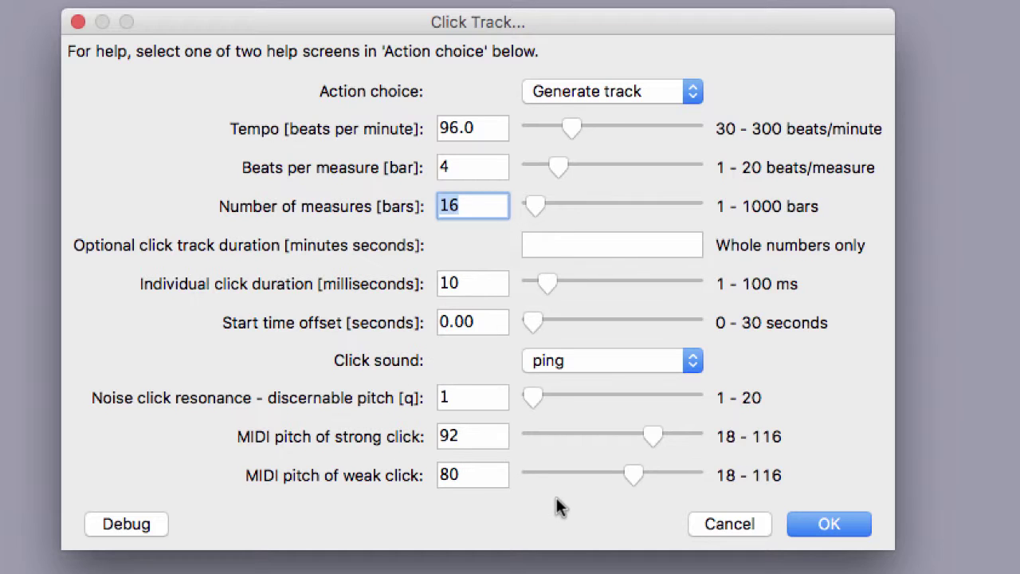
pyautogui.click(827, 526)
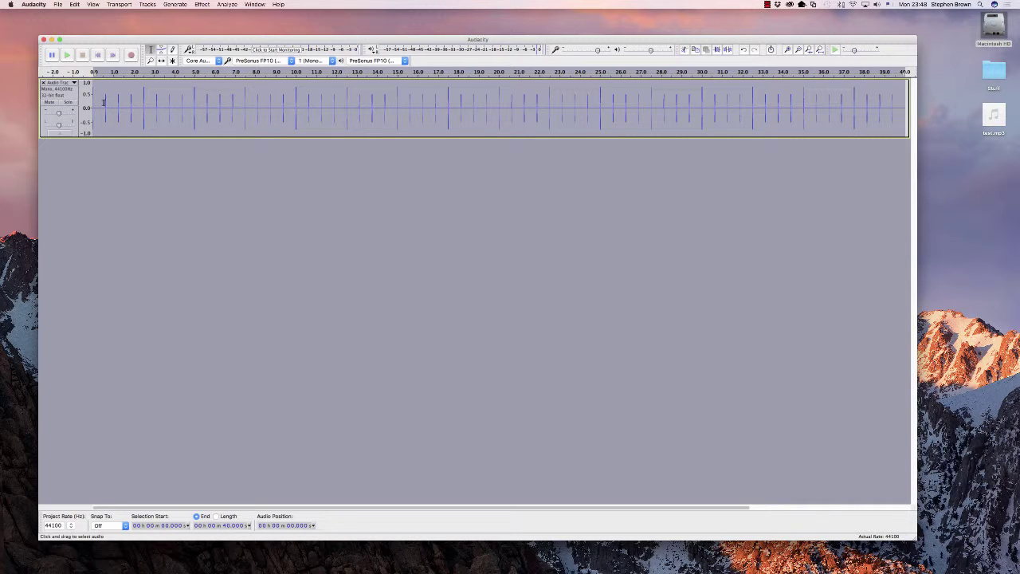
pyautogui.click(66, 56)
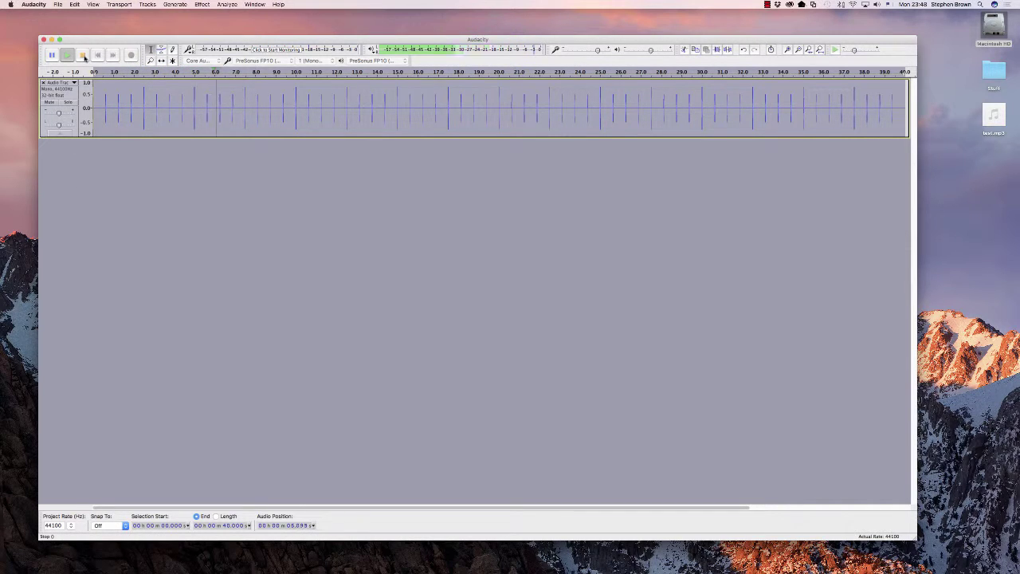
pyautogui.click(83, 55)
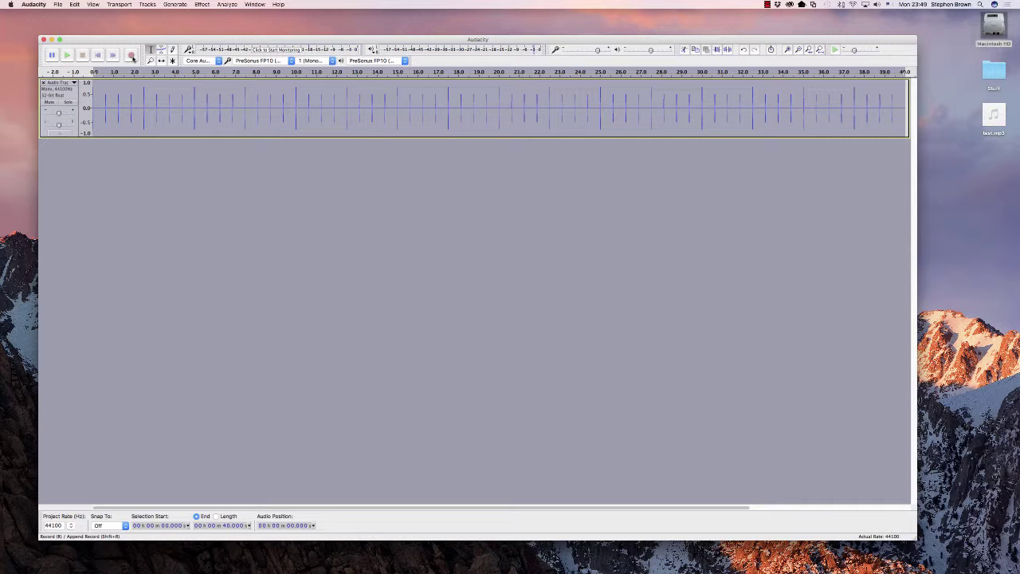
# Record two guitar takes of about 40 seconds each on separate mono tracks alongside the click track.
pyautogui.click(131, 56)
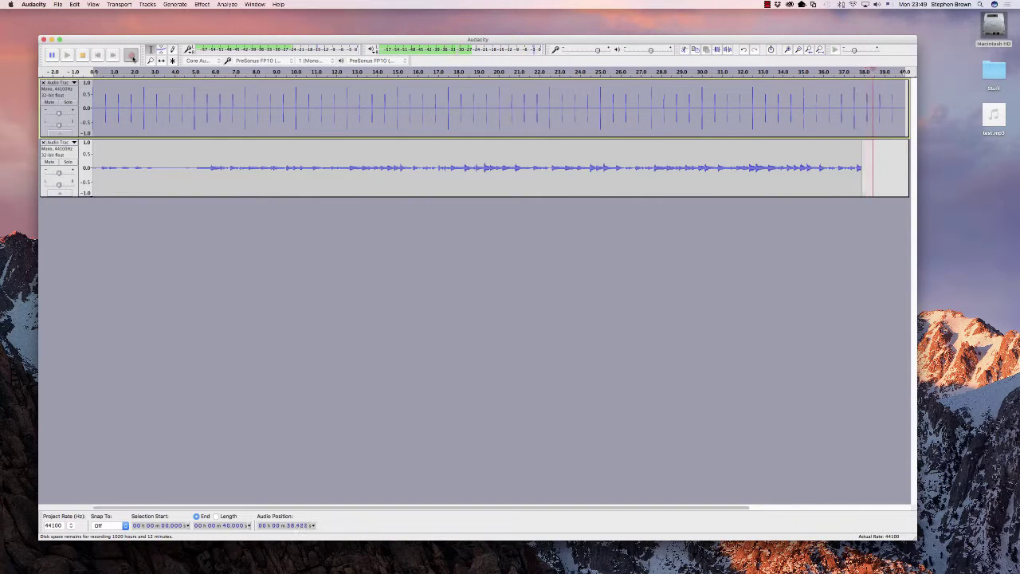
pyautogui.press('space')
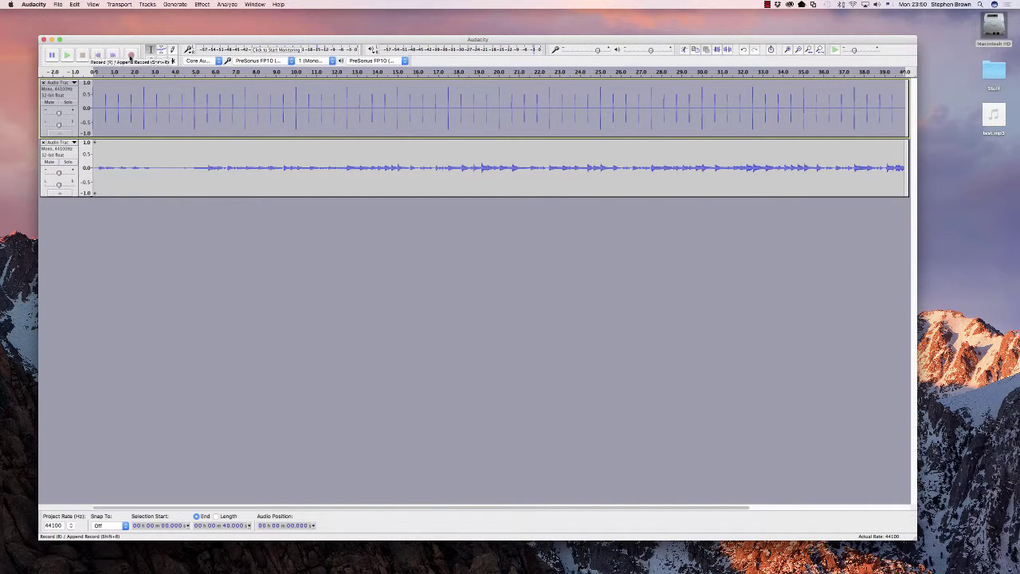
pyautogui.click(130, 57)
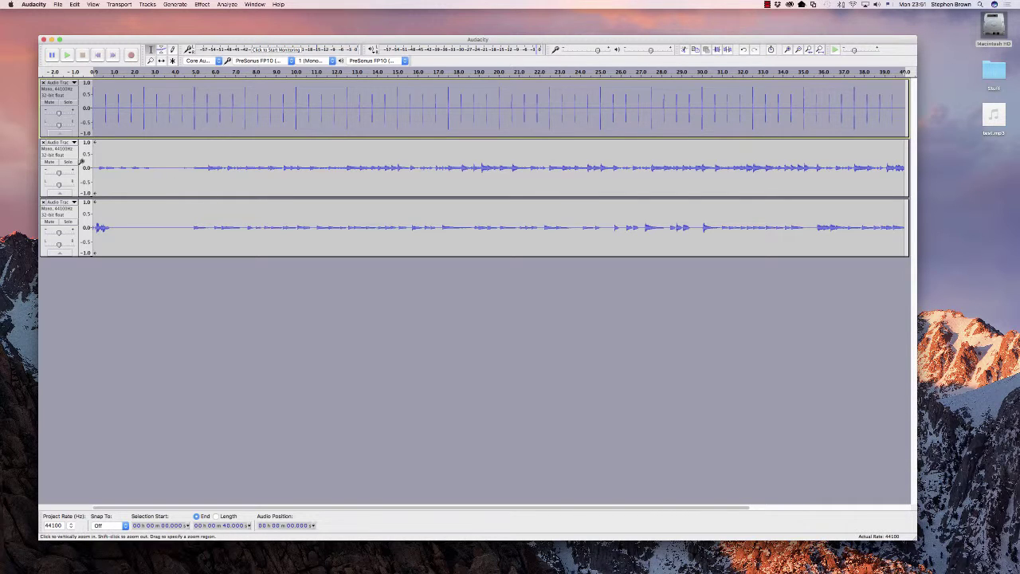
# Rename the first recorded guitar track, directly below the click track, as "Rythm Guitar".
pyautogui.click(55, 144)
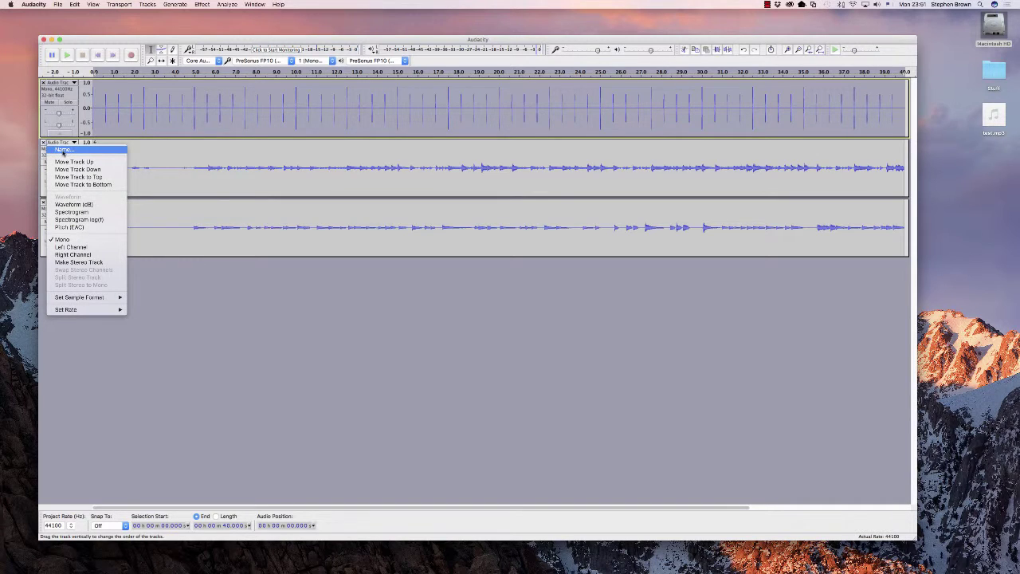
pyautogui.click(62, 151)
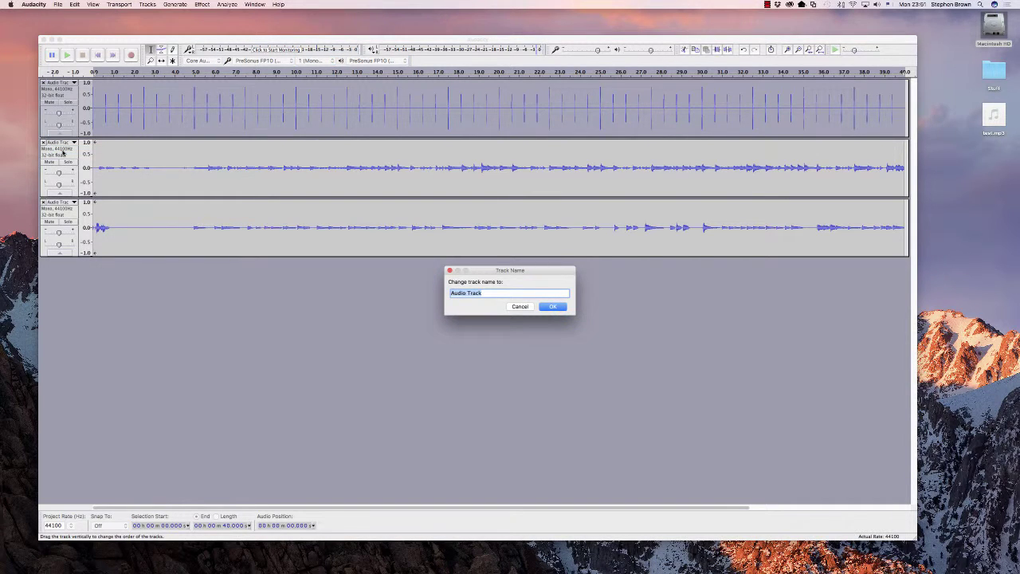
pyautogui.write('Rythm Guitar')
pyautogui.press('Return')
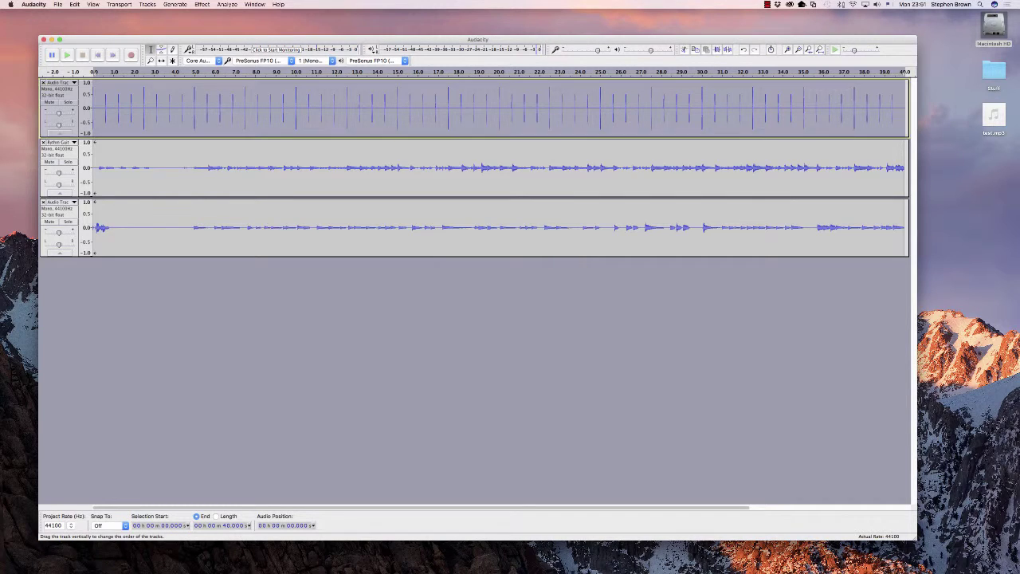
# Rename the second recorded guitar track as "Lead guitar".
pyautogui.click(60, 203)
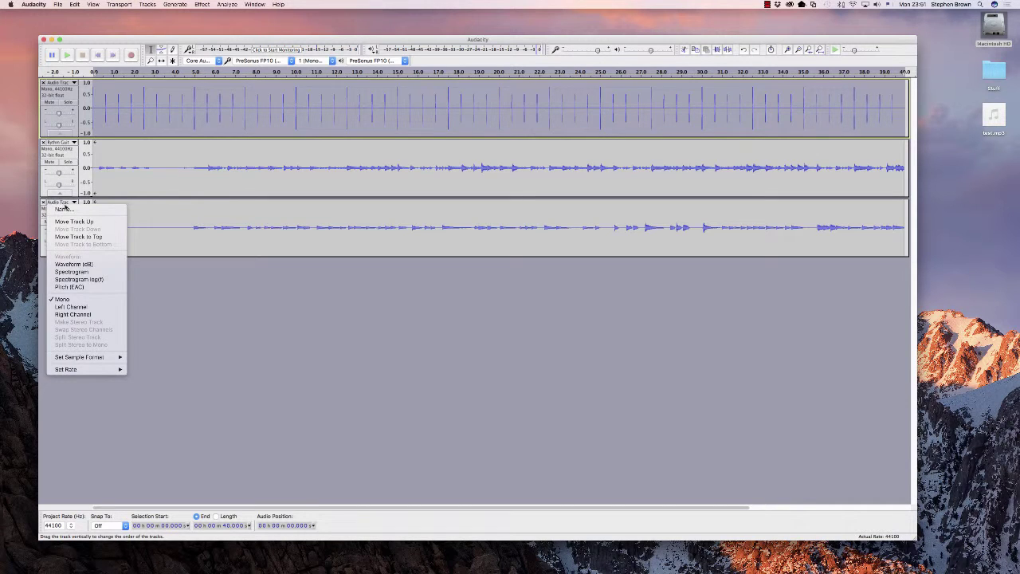
pyautogui.click(63, 209)
pyautogui.write('Lead')
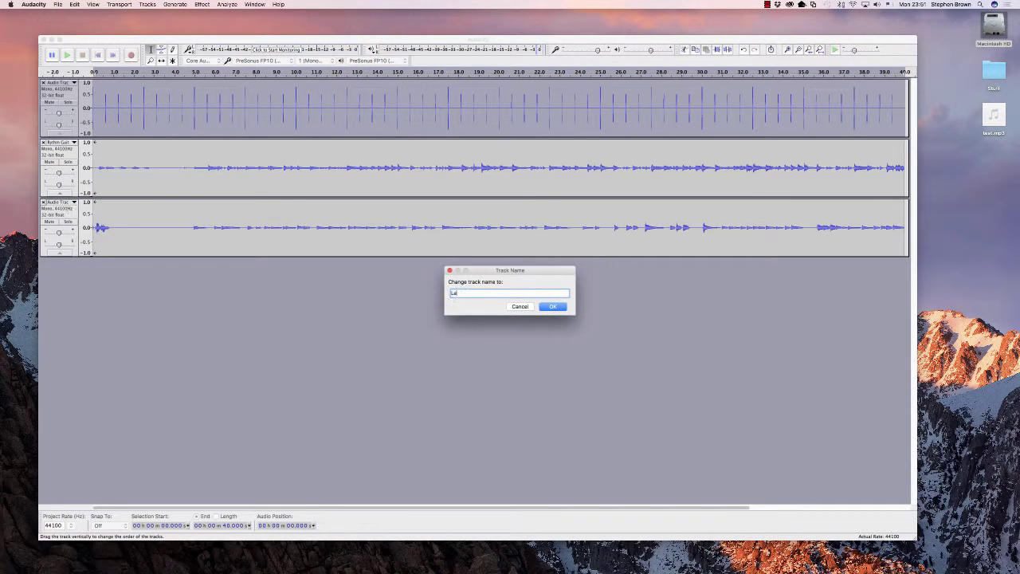
pyautogui.write(' guitar')
pyautogui.press('Return')
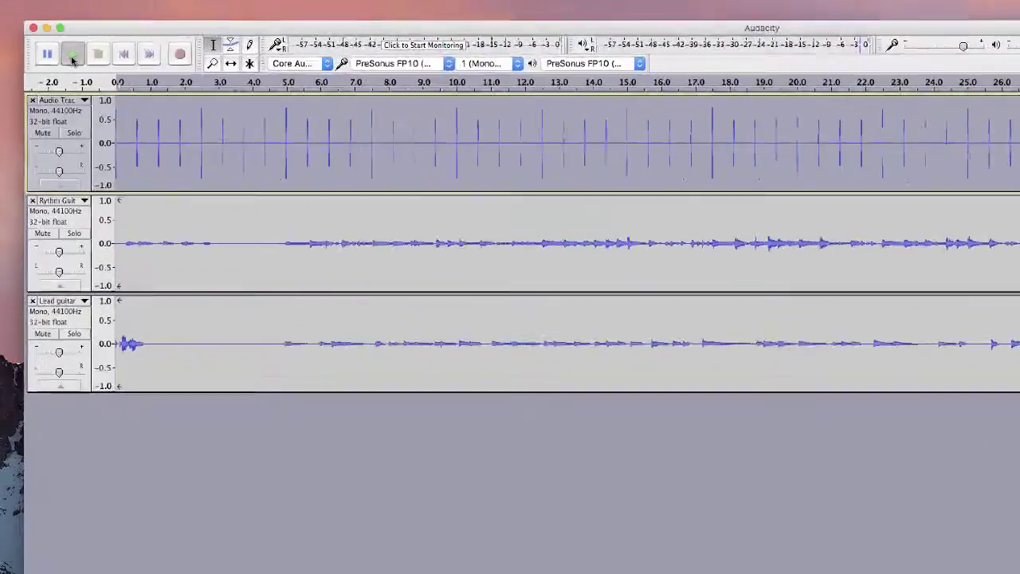
# Play the mix, mute the click track to hear only the guitars, and stop playback.
pyautogui.click(71, 56)
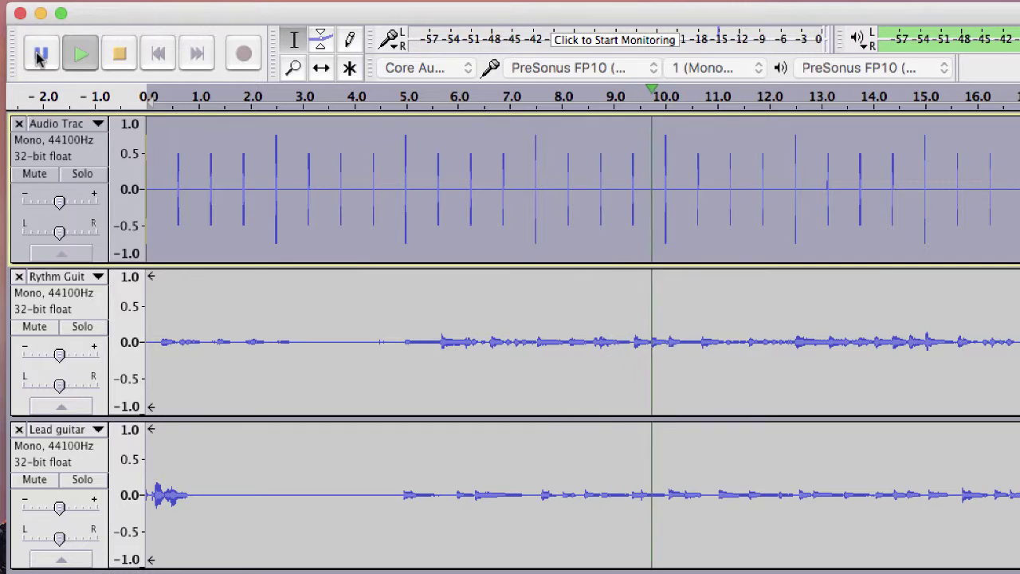
pyautogui.click(40, 178)
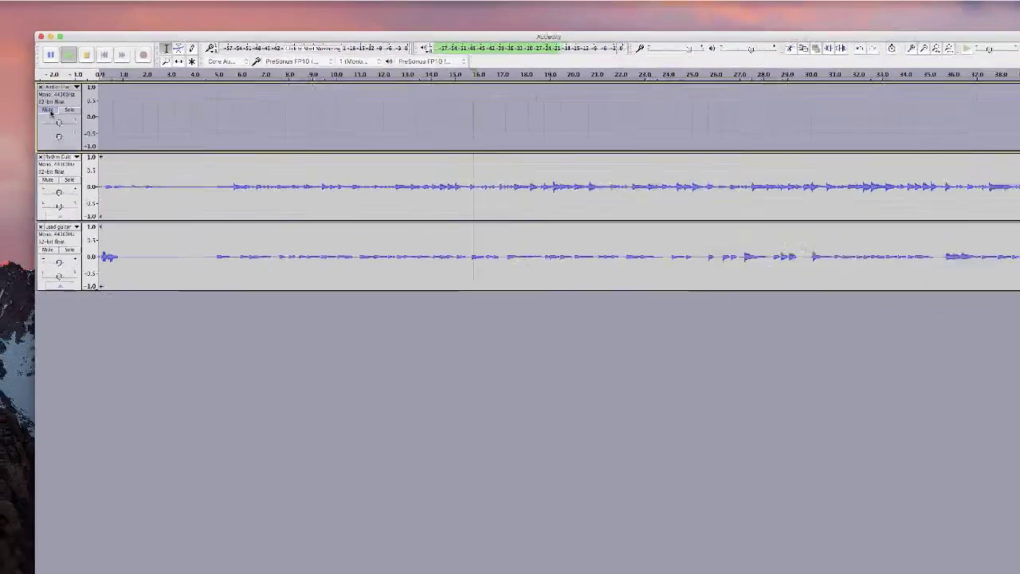
pyautogui.click(86, 54)
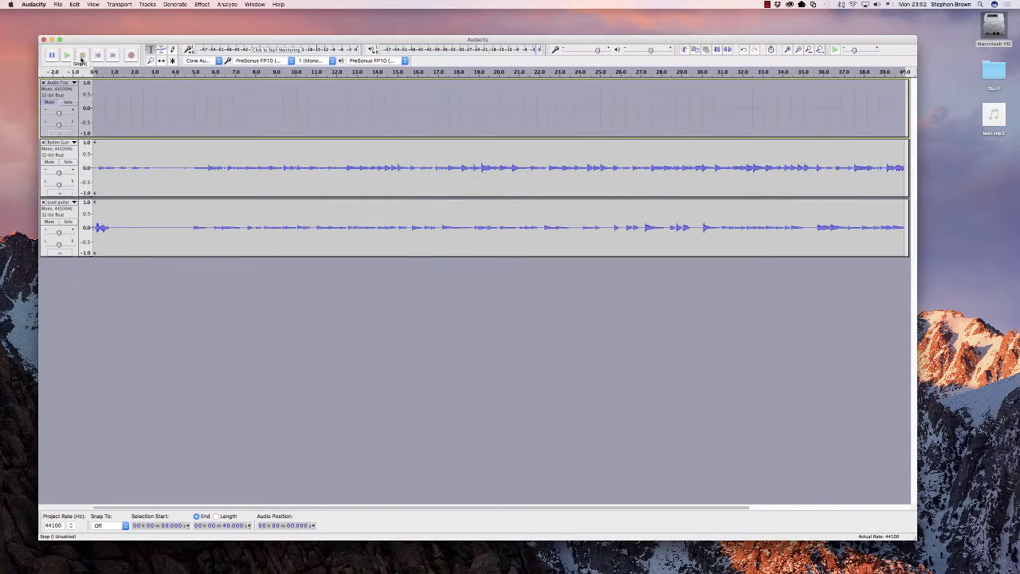